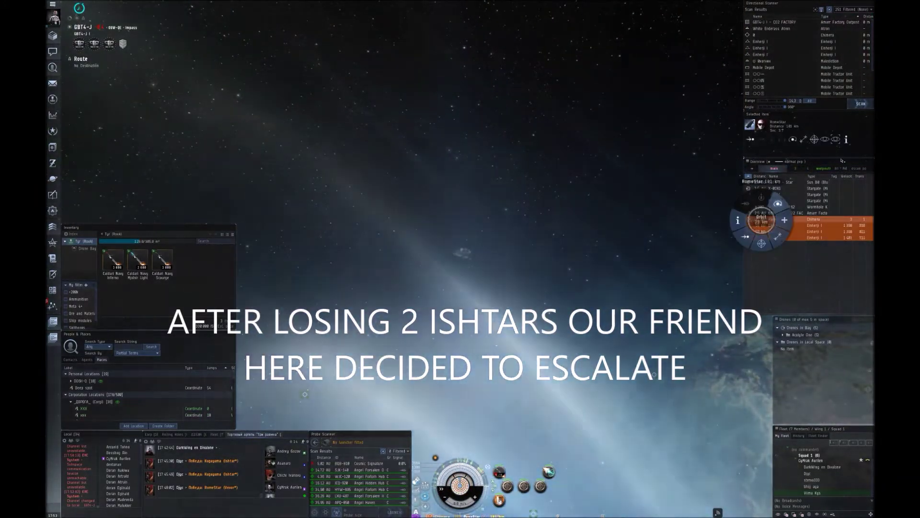
Lock the hostile Chimera from the Overview so the fighter squadrons engage it
left_click(771, 238)
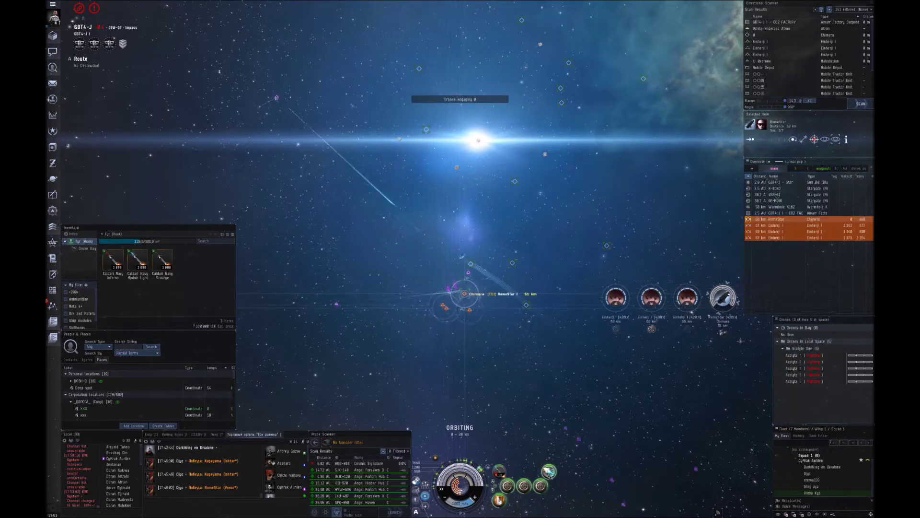
Rotate the camera to survey the fight around the Chimera toward the nebula
left_click_drag(460, 259, 485, 369)
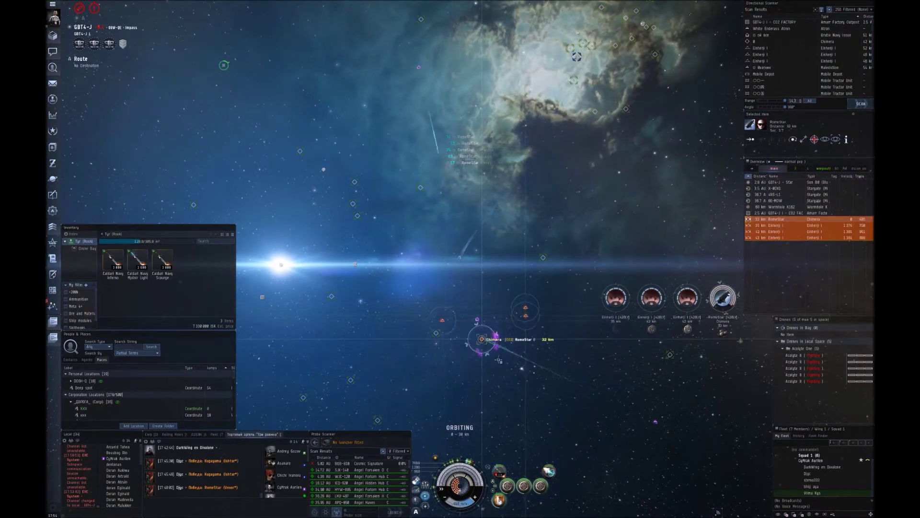
mouse_move(452, 344)
left_mouse_down()
mouse_move(440, 345)
mouse_move(523, 344)
left_mouse_up()
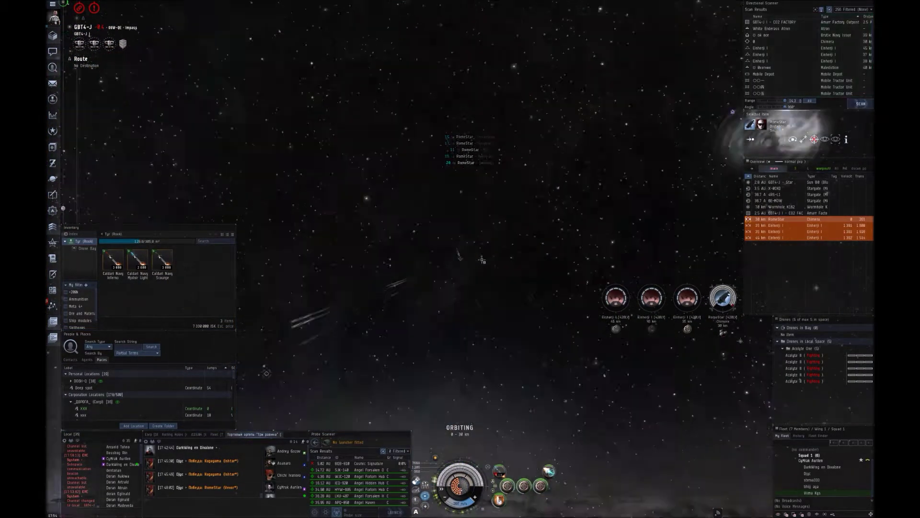
mouse_move(522, 344)
left_mouse_down()
mouse_move(501, 257)
mouse_move(492, 277)
mouse_move(493, 263)
left_mouse_up()
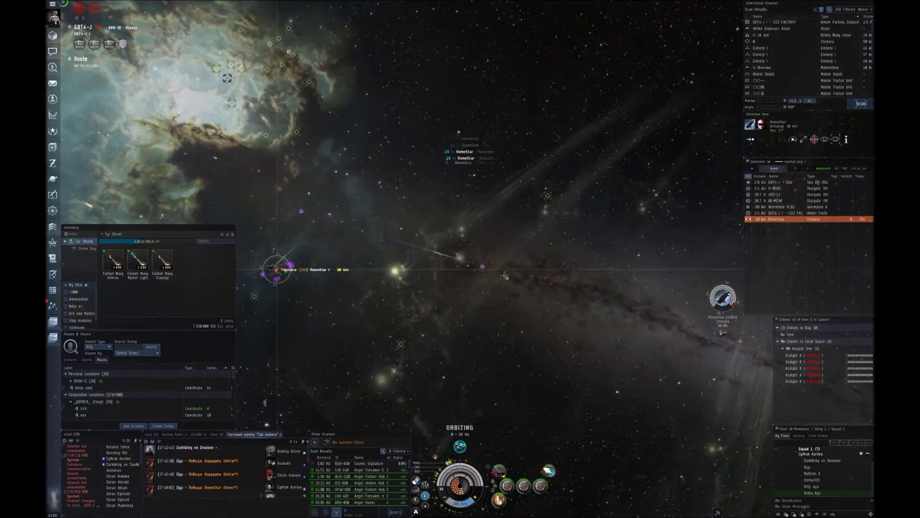
left_click_drag(506, 277, 539, 311)
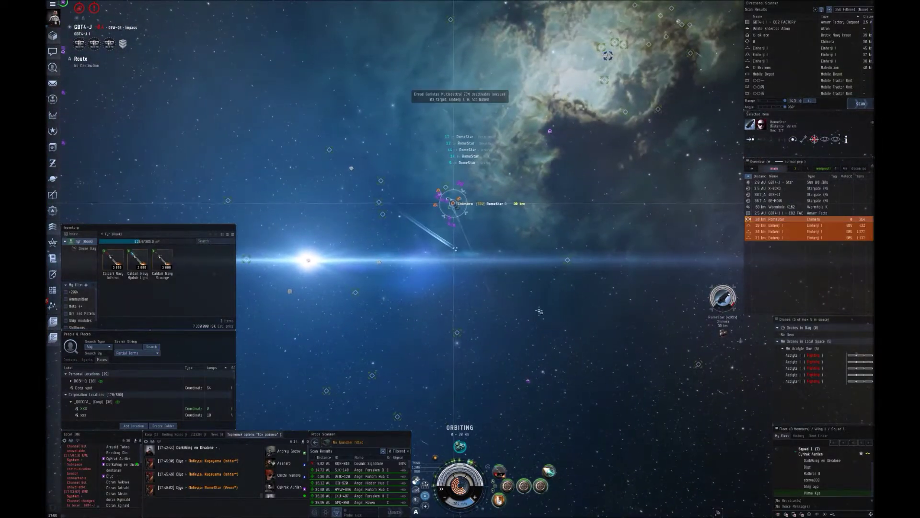
Select an enemy Einherji fighter again and swing the view to watch the fighters
left_click(450, 201)
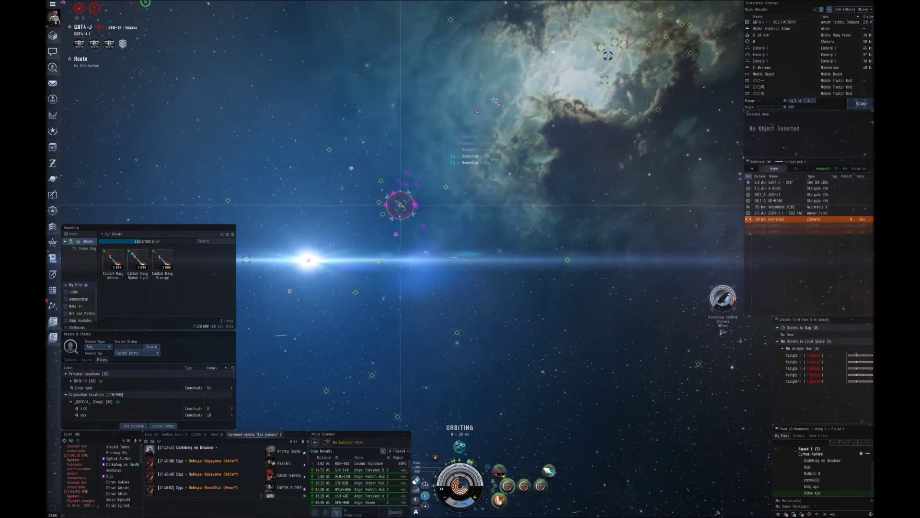
left_click_drag(473, 112, 612, 115)
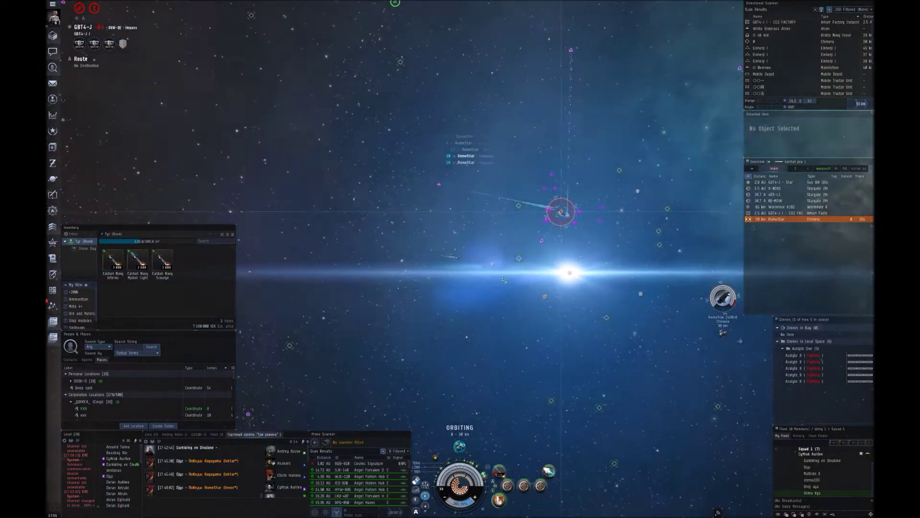
left_click_drag(581, 190, 688, 287)
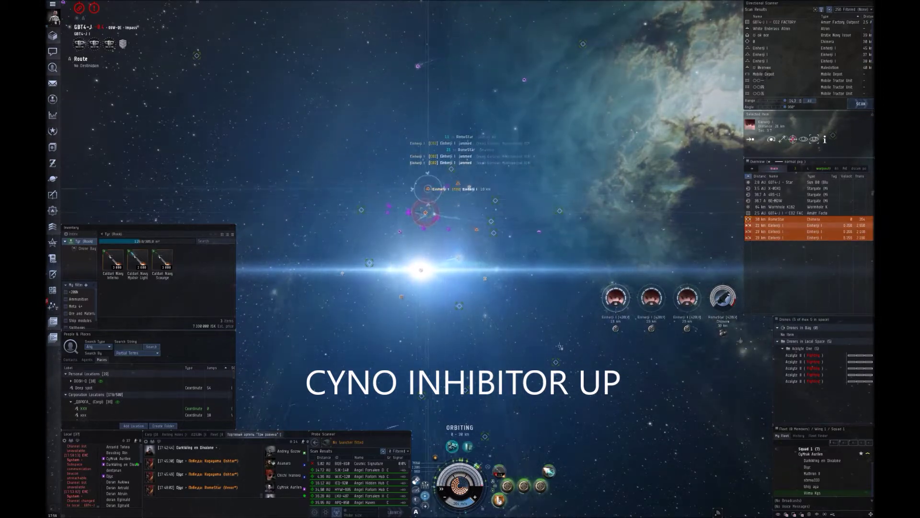
Select the enemy Einherji fighters and bring the Chimera toward the view centre
left_click_drag(489, 345, 471, 343)
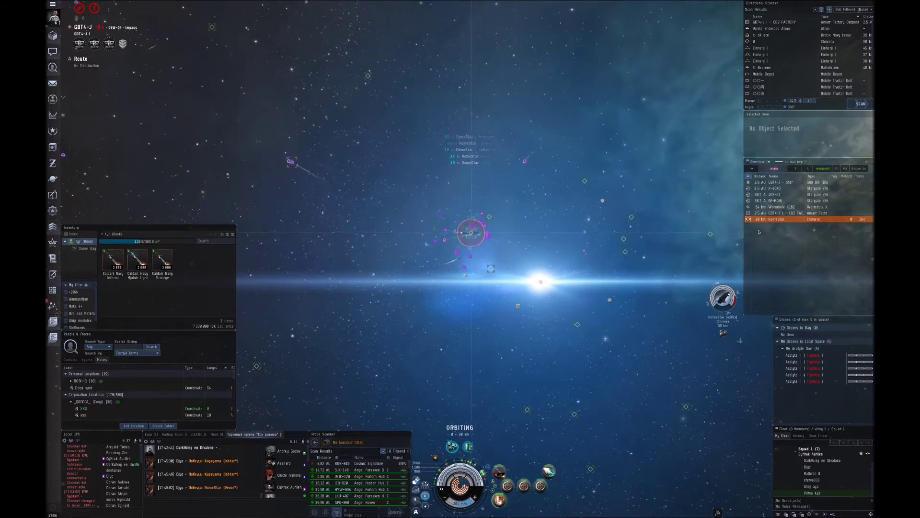
left_click(759, 226)
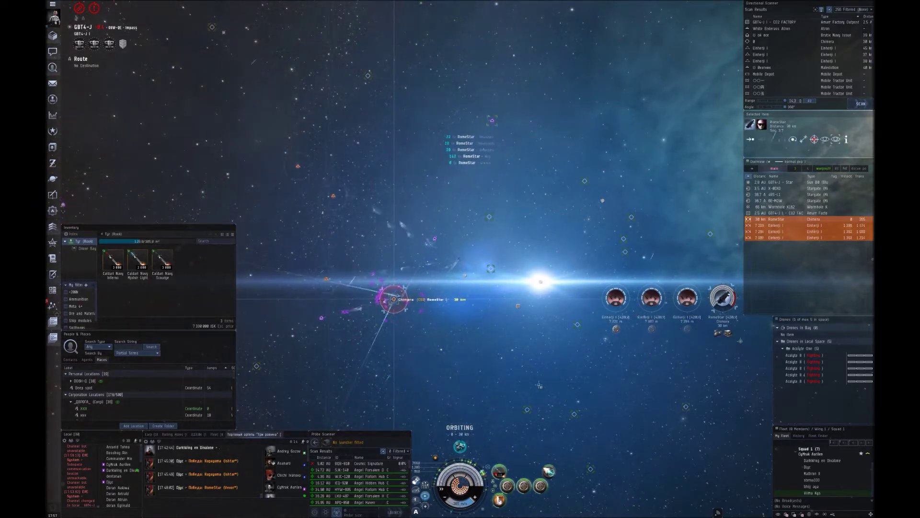
left_click_drag(567, 398, 537, 358)
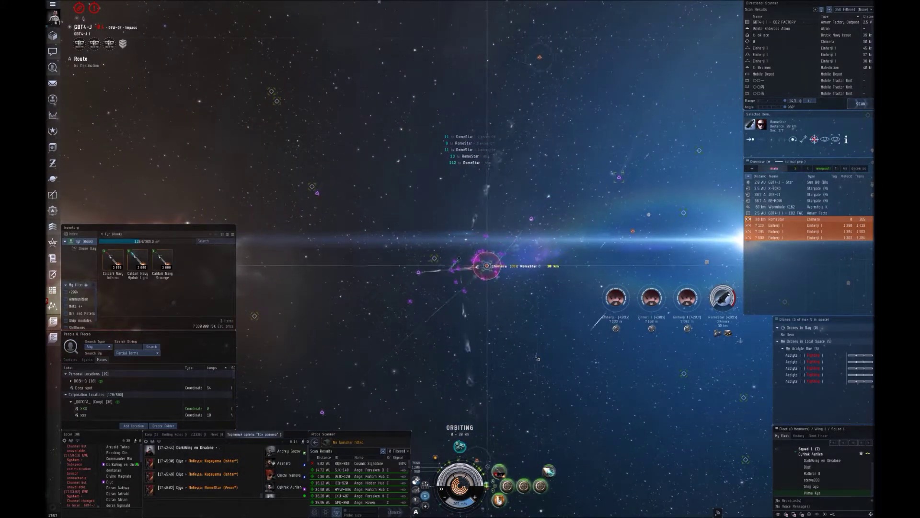
scroll(804, 74, "down", 5)
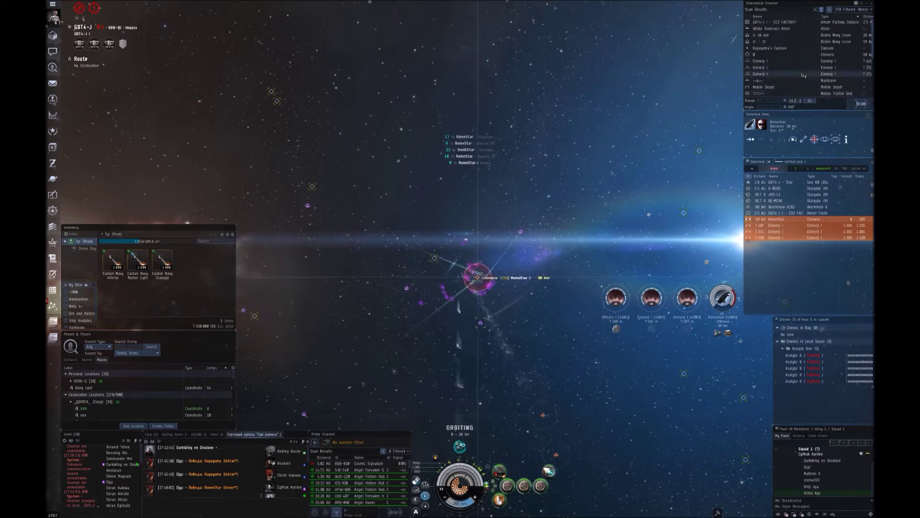
Refresh the directional scan with V and try to target the arriving Phobos
key("v")
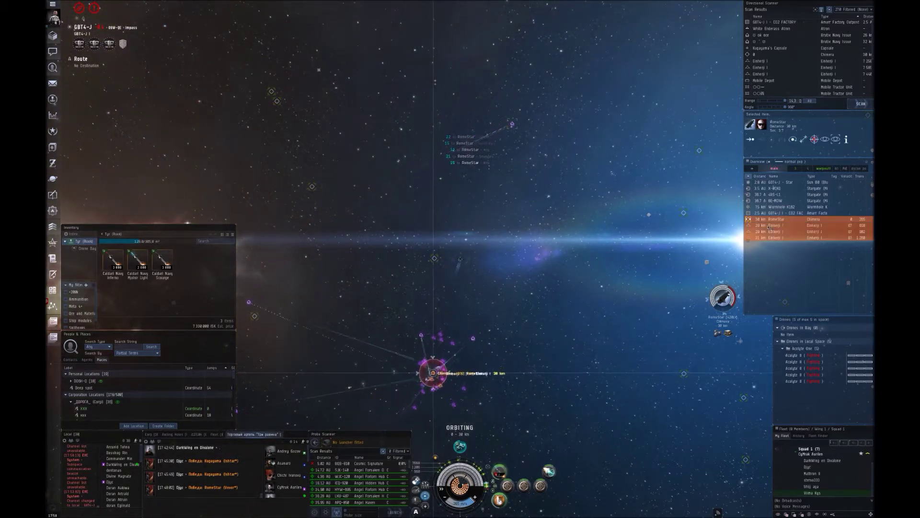
left_click(782, 237)
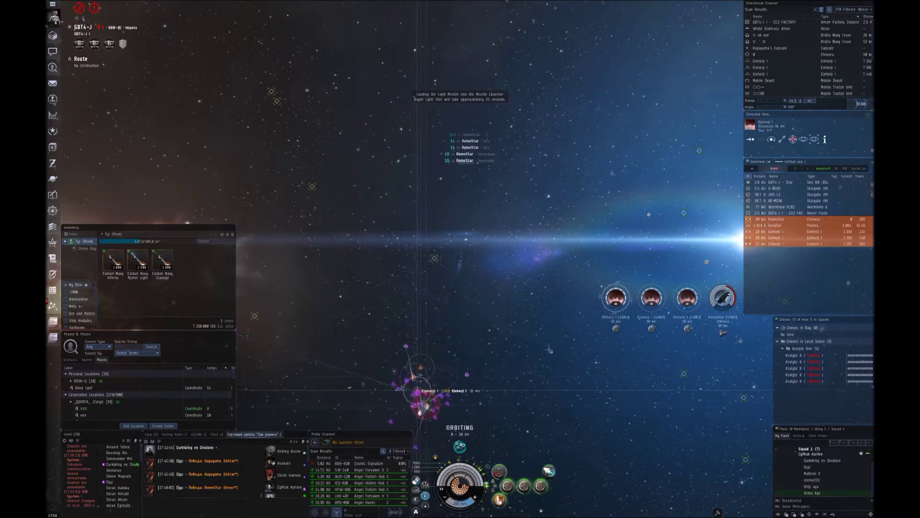
left_click(757, 225, "ctrl")
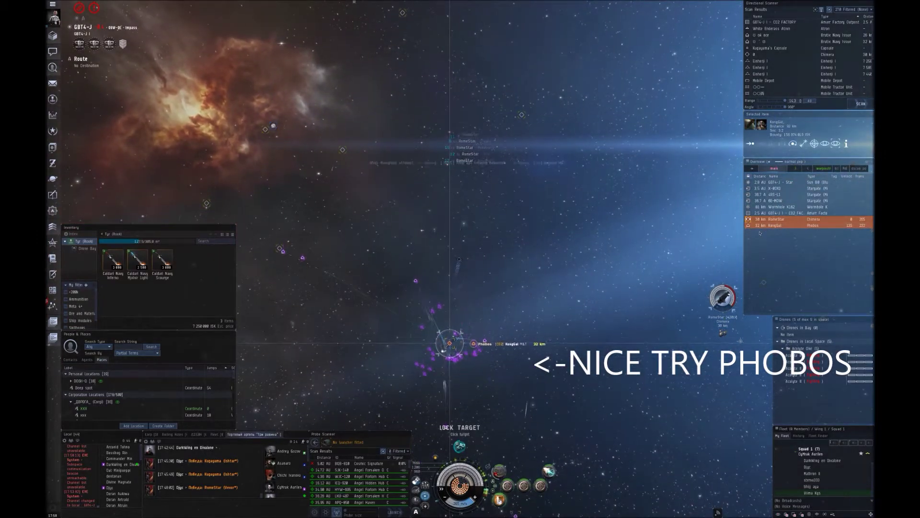
Lock the three Einherji fighters and the Phobos, then target the arriving Sabre
left_click(771, 243, "ctrl")
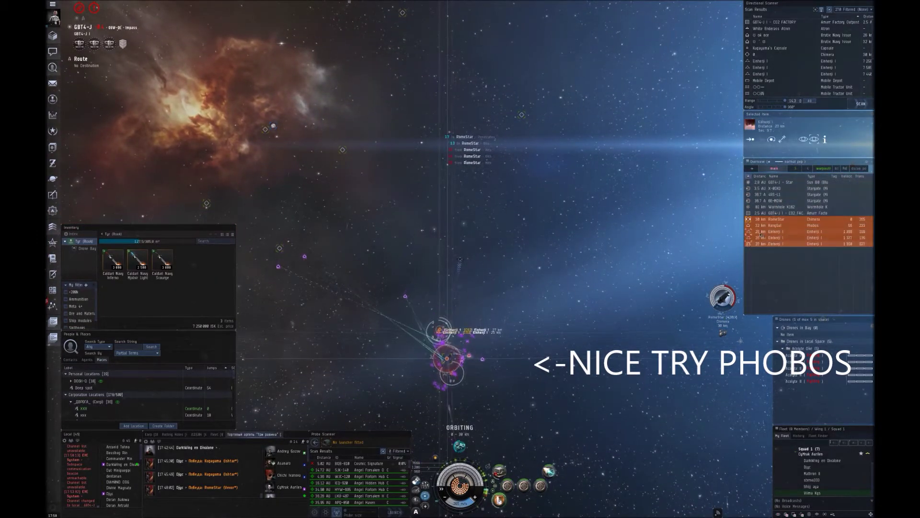
left_click(760, 234, "ctrl")
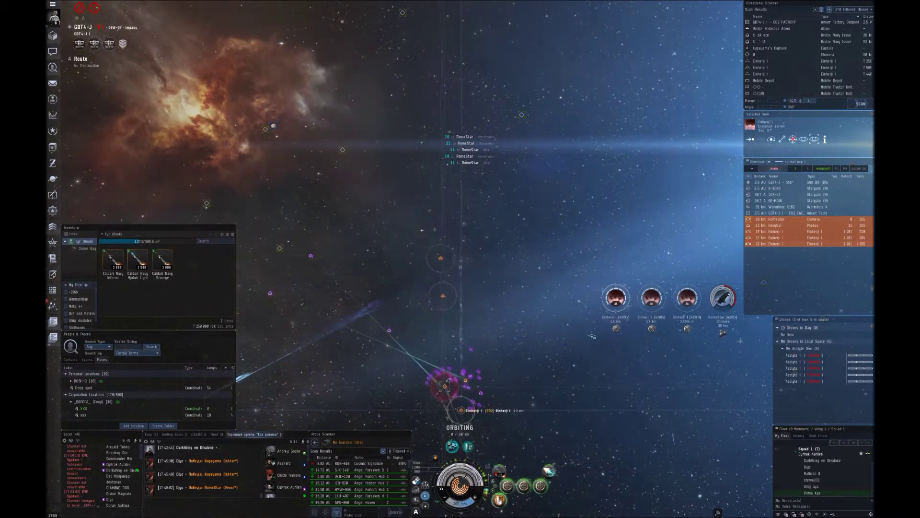
left_click_drag(592, 336, 562, 305)
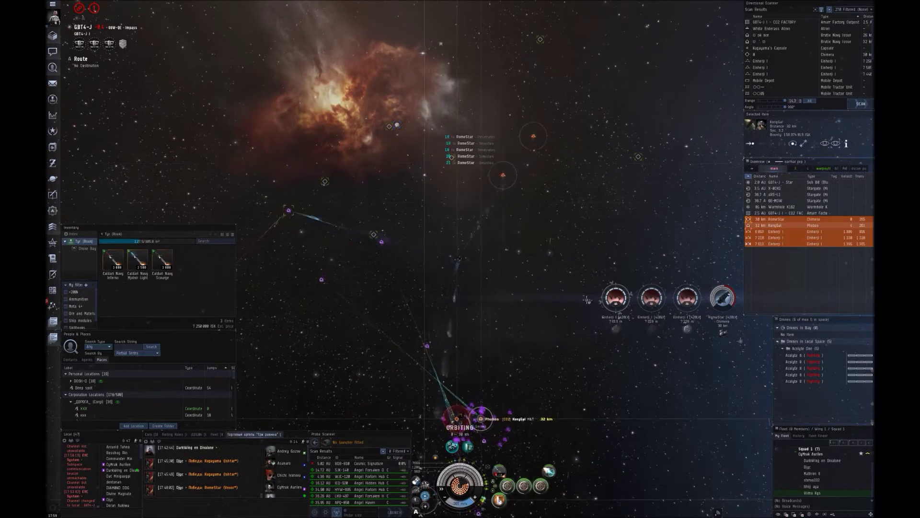
left_click(760, 225, "ctrl")
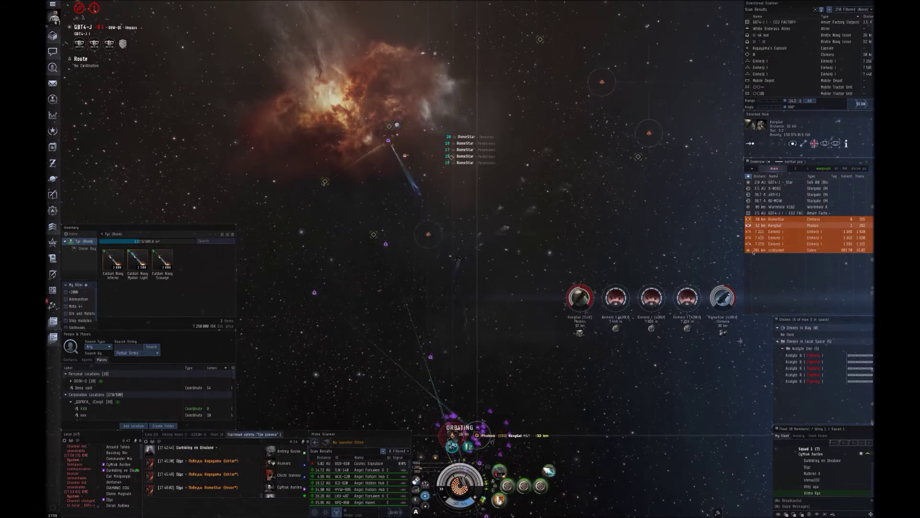
left_click(760, 218, "ctrl")
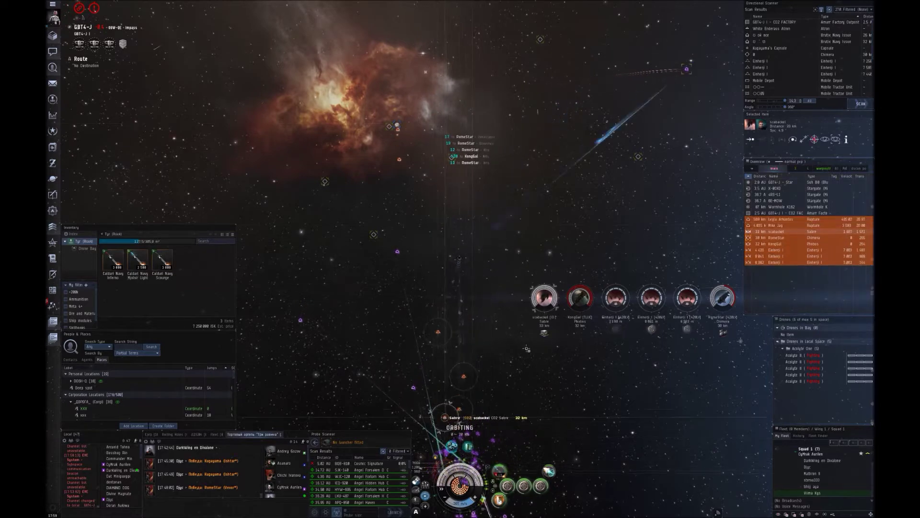
mouse_move(515, 265)
left_mouse_down()
mouse_move(518, 275)
mouse_move(516, 264)
left_mouse_up()
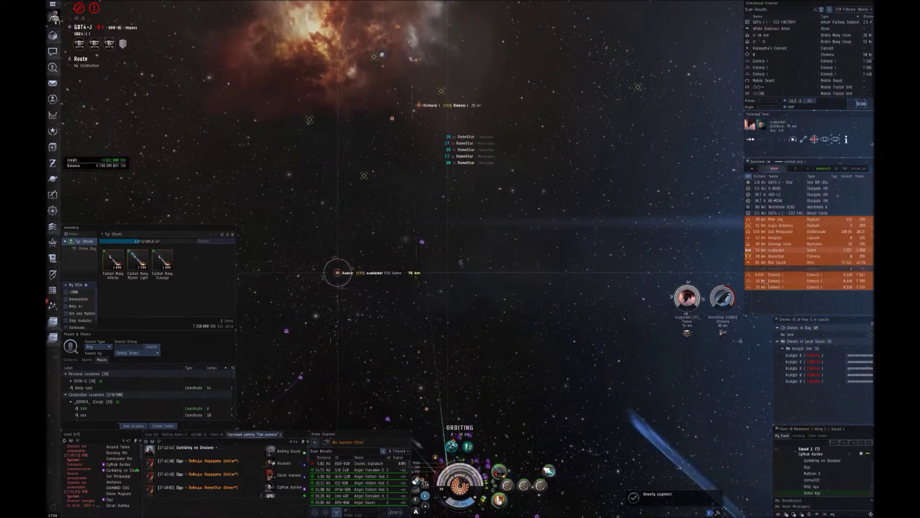
Select the Sabre and Chimera, then unlock extra targets from the Chimera portrait menu
left_click(755, 286, "ctrl")
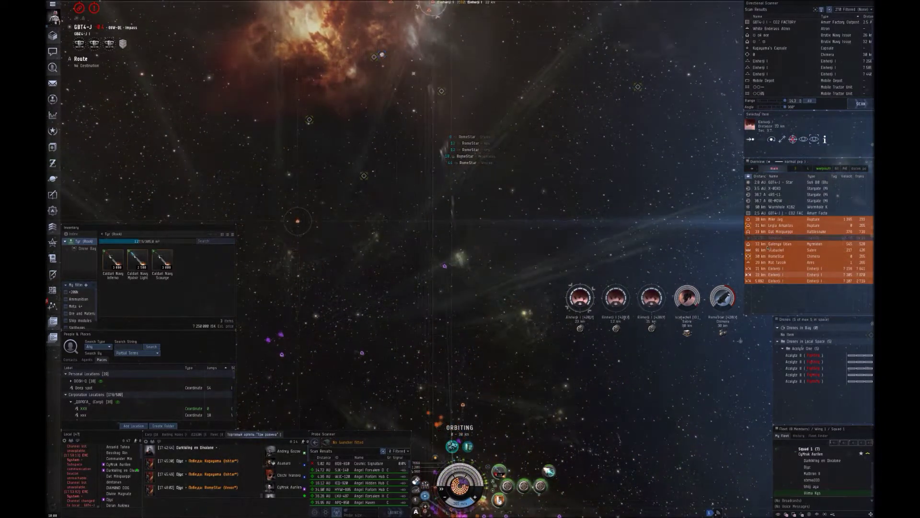
left_click(777, 243)
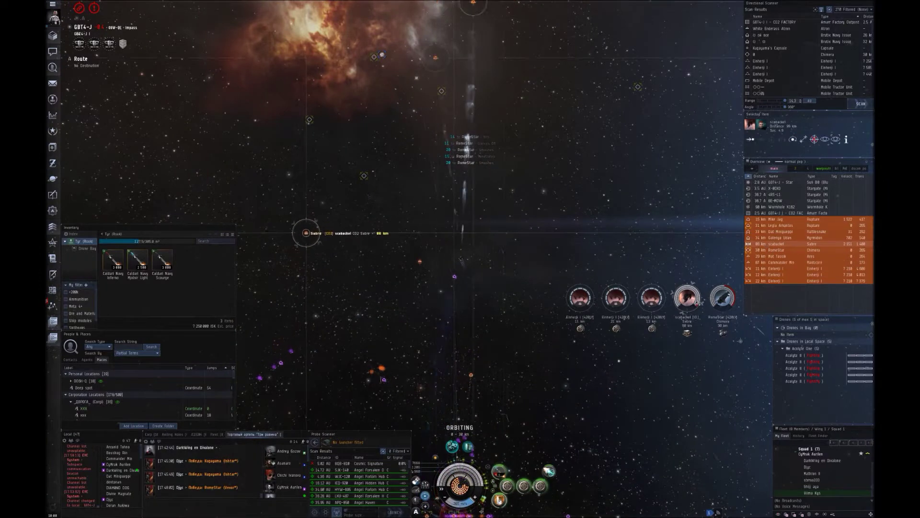
left_click(723, 297)
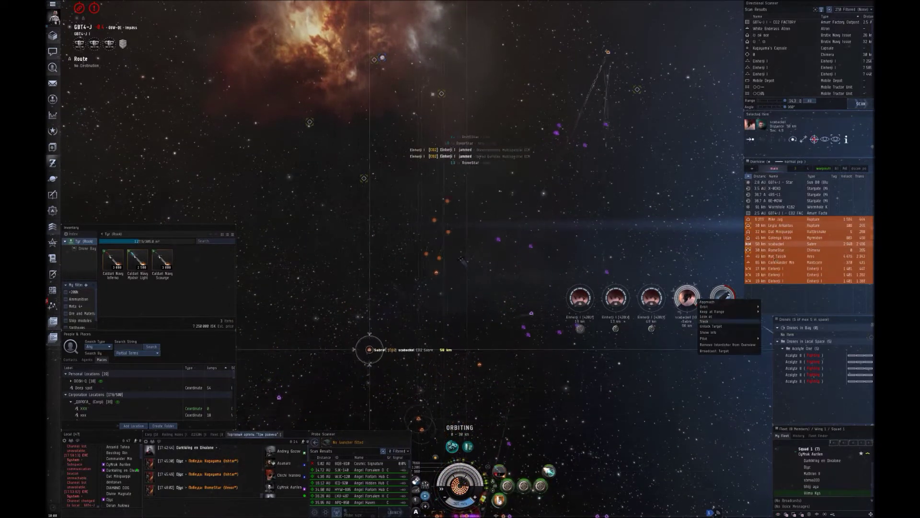
right_click(722, 297)
left_click(712, 314)
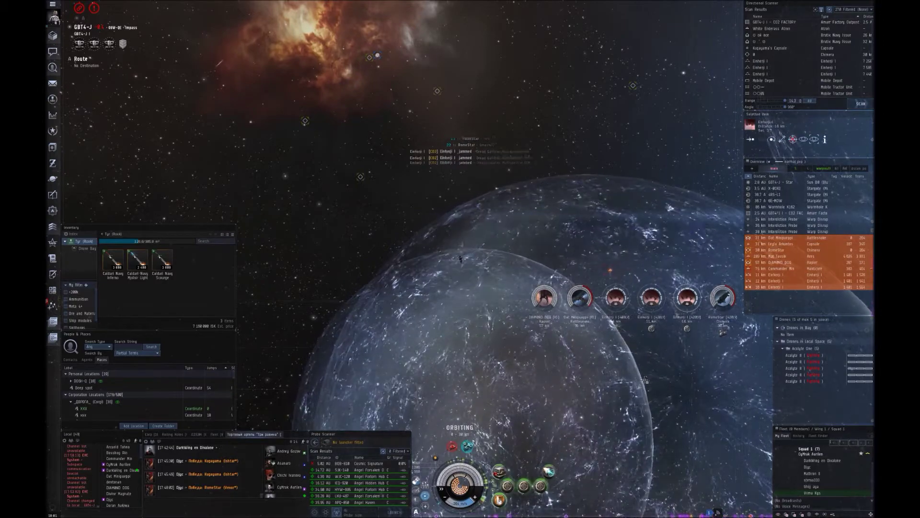
Rotate the camera around the warp bubbles and toward the ship cluster
left_click_drag(527, 407, 554, 461)
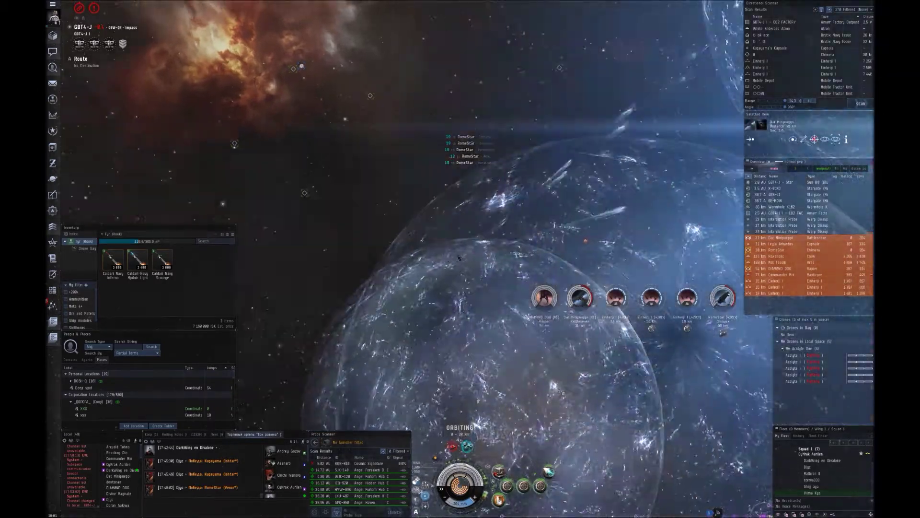
left_click_drag(553, 370, 584, 337)
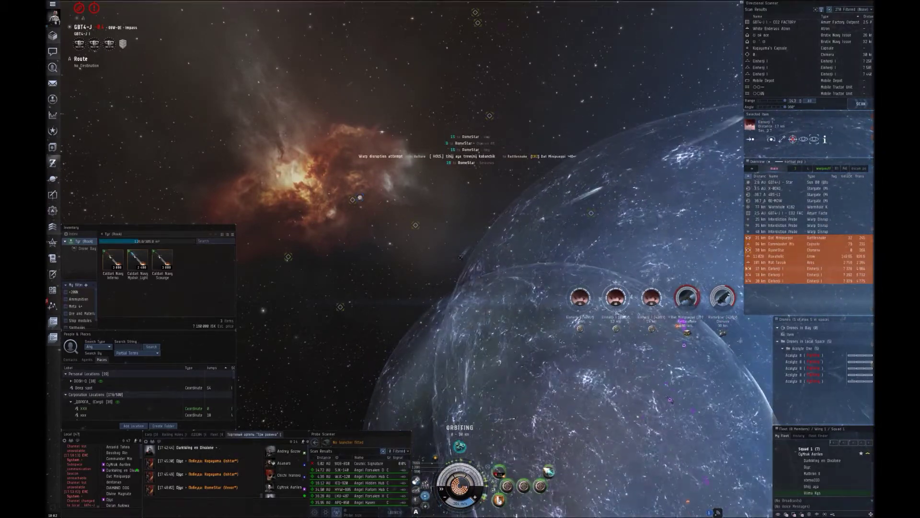
left_click_drag(460, 258, 472, 294)
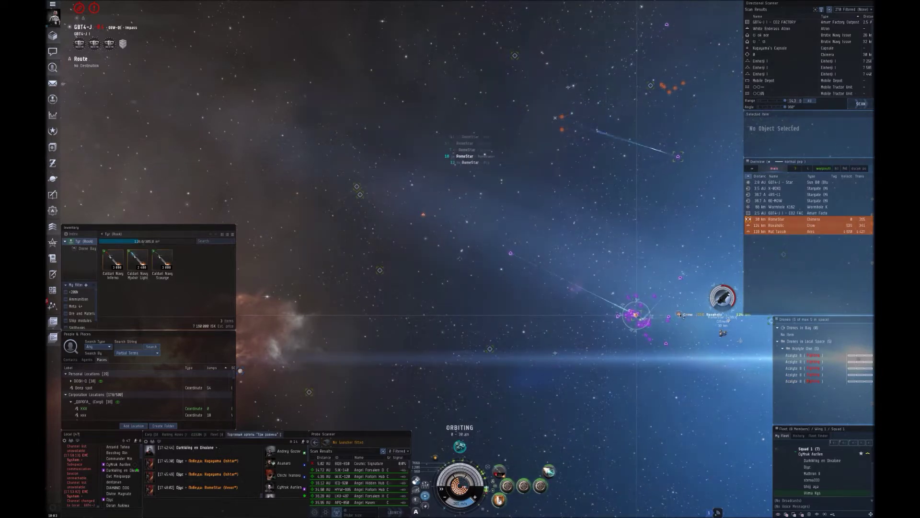
Attempt a target lock on the newly arrived hostile ship in space
left_click(678, 315)
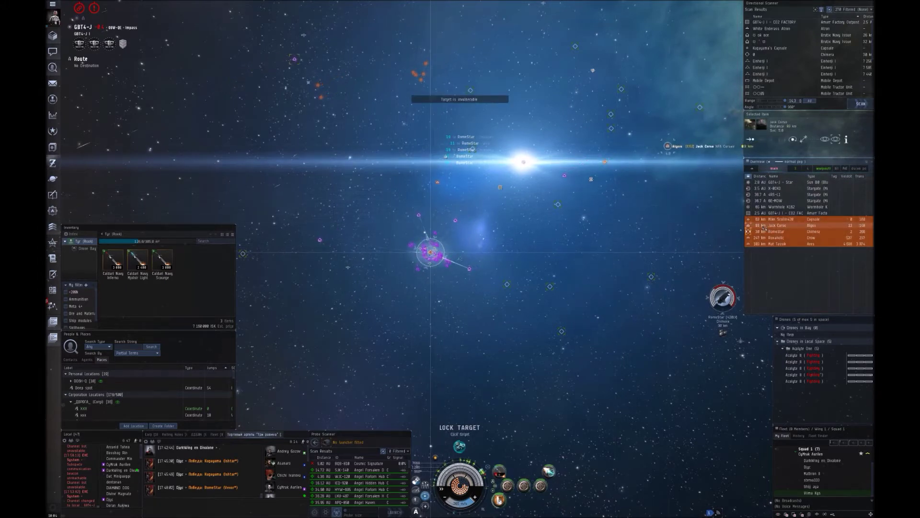
Lock three Einherji fighter squadrons and select another hostile ship
left_click(771, 262)
left_click(635, 274, "ctrl")
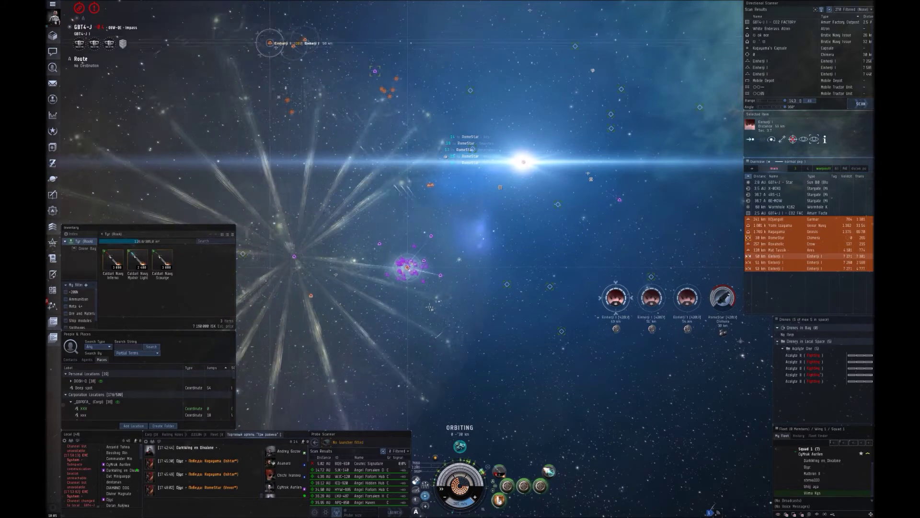
left_click(775, 232, "ctrl")
left_click(588, 178)
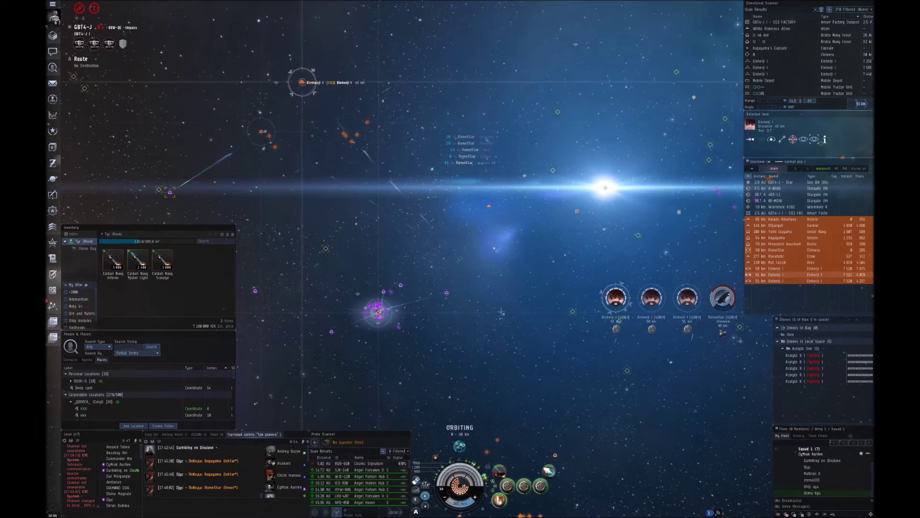
Select the Algos and the Gnosis, then unlock the unwanted target
left_click_drag(582, 346, 493, 274)
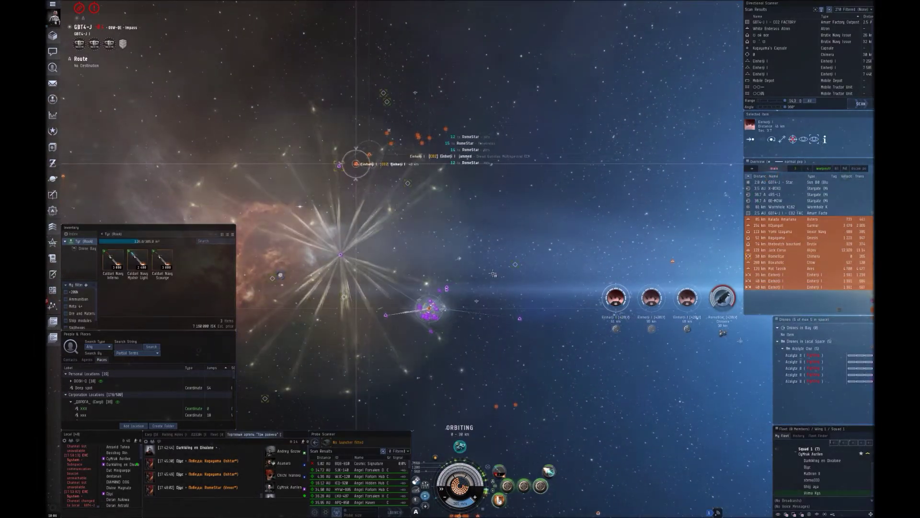
left_click_drag(493, 274, 525, 247)
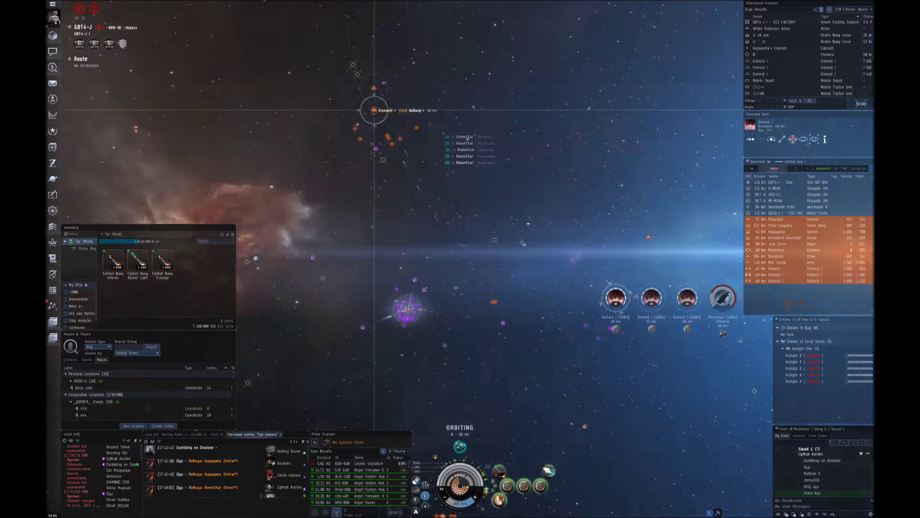
left_click_drag(525, 247, 586, 250)
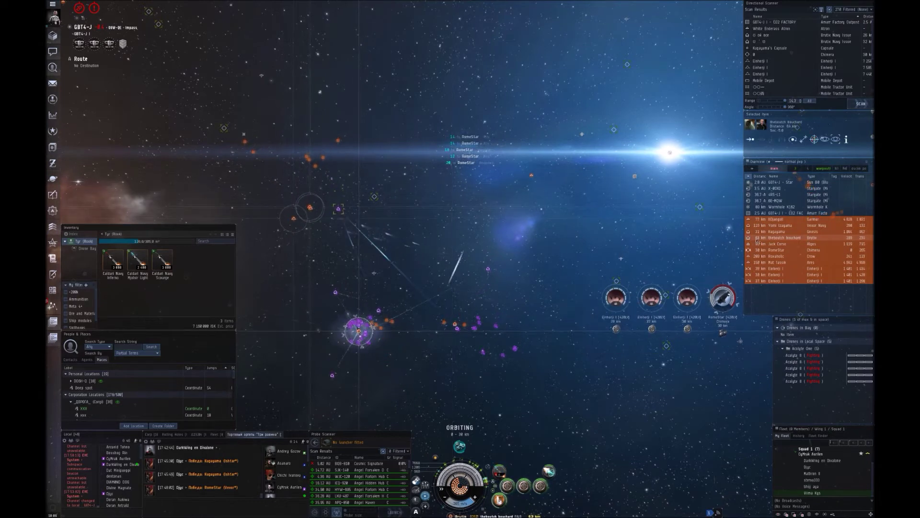
left_click(771, 232, "ctrl")
left_click(771, 245, "ctrl")
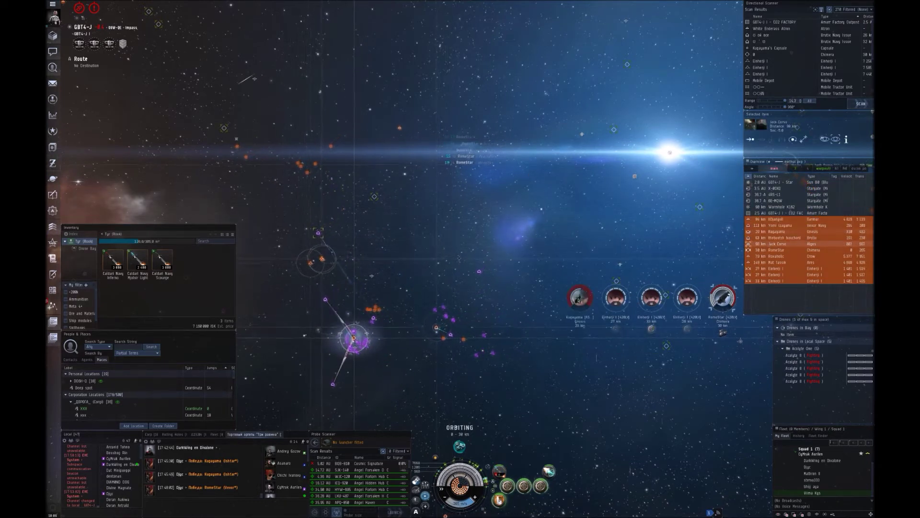
left_click(435, 329)
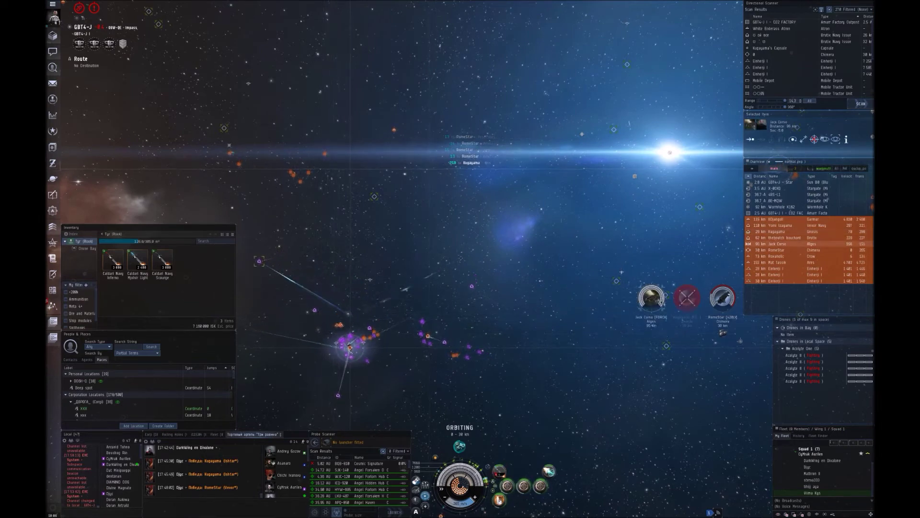
right_click(687, 297)
left_click(707, 334)
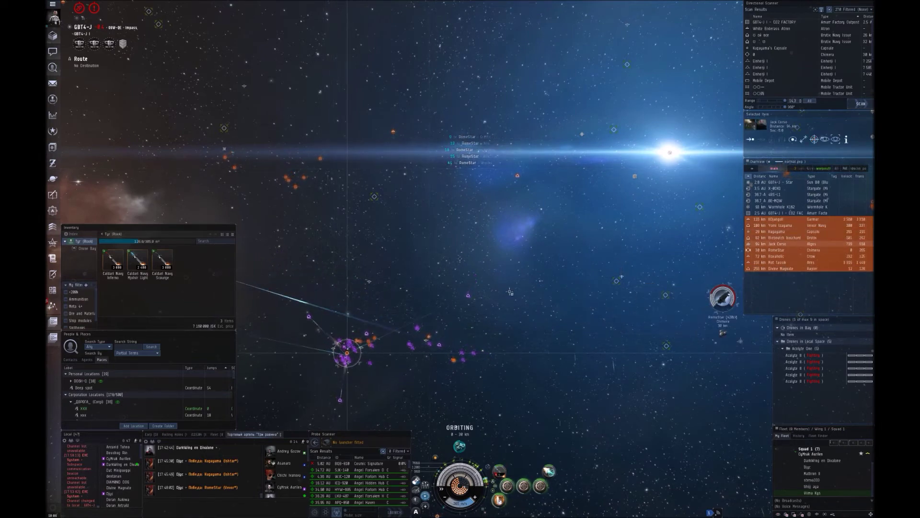
Lock the selected Einherji fighters near the ship cluster
left_click_drag(503, 251, 516, 245)
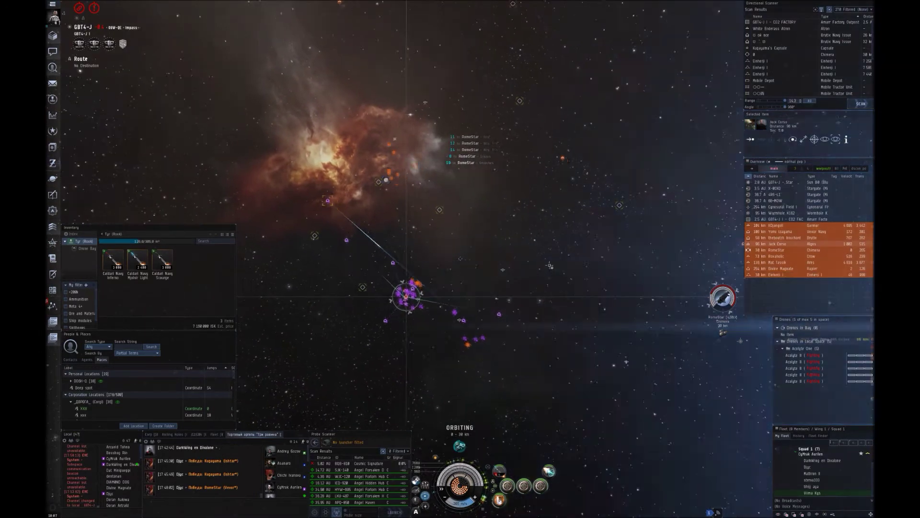
left_click(809, 287)
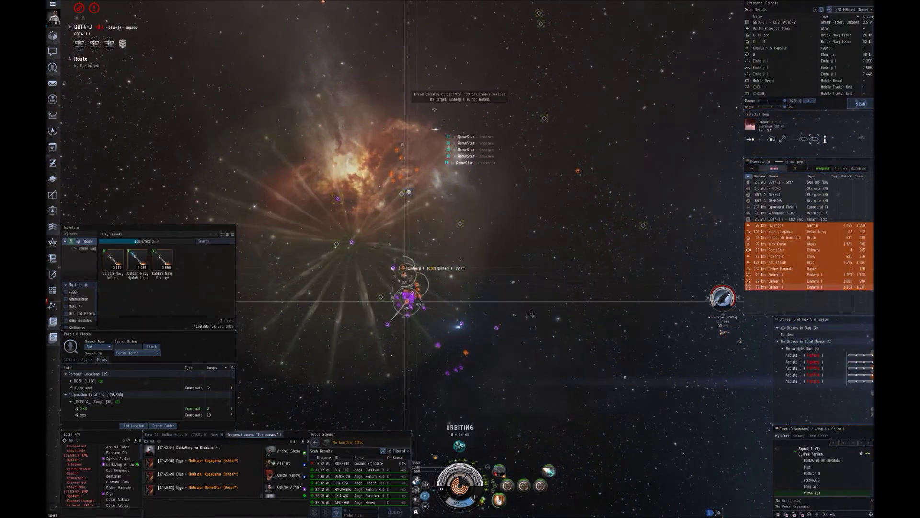
key("ctrl")
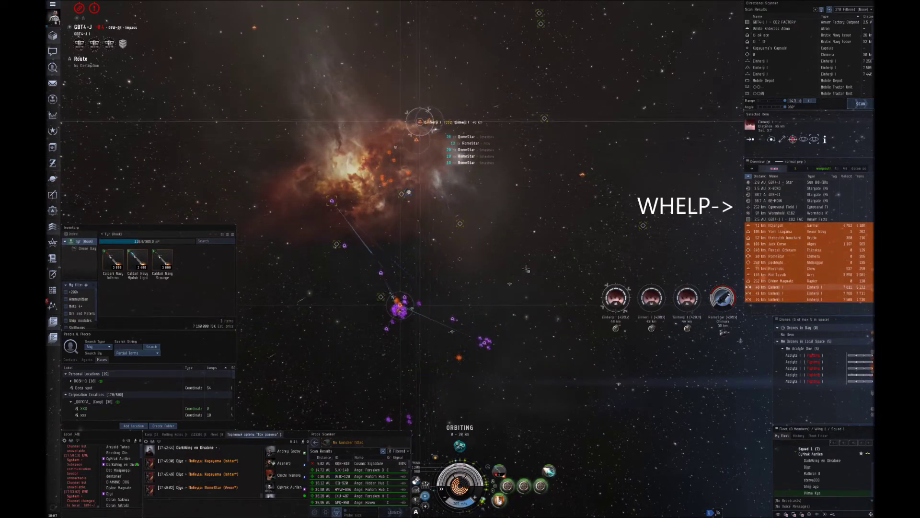
Choose Approach for Wormhole K162 from its Overview radial menu
left_click_drag(755, 214, 756, 211)
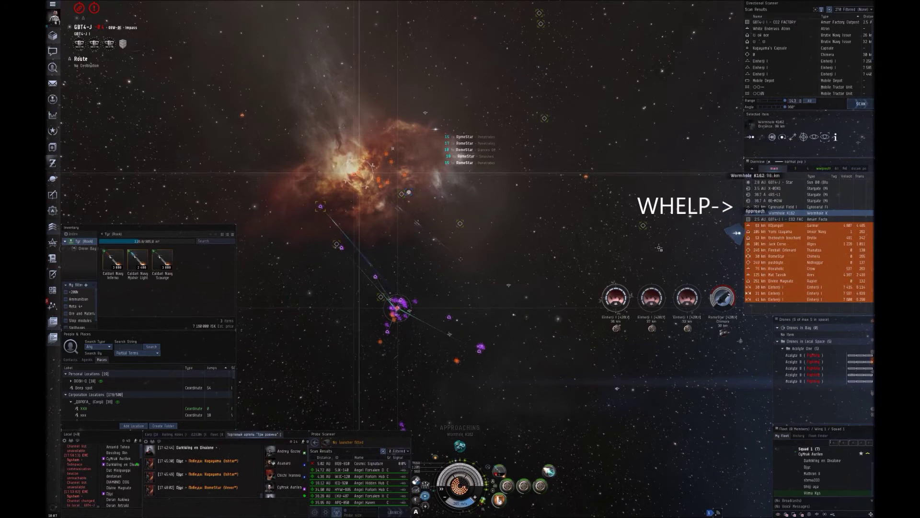
left_click_drag(647, 216, 488, 206)
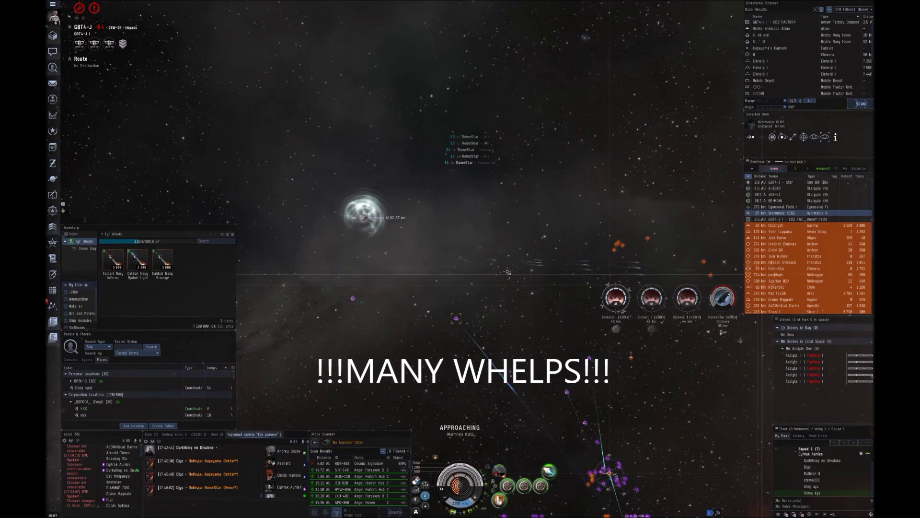
Keep the camera on Wormhole K162 as the ship closes in
left_click_drag(389, 189, 483, 240)
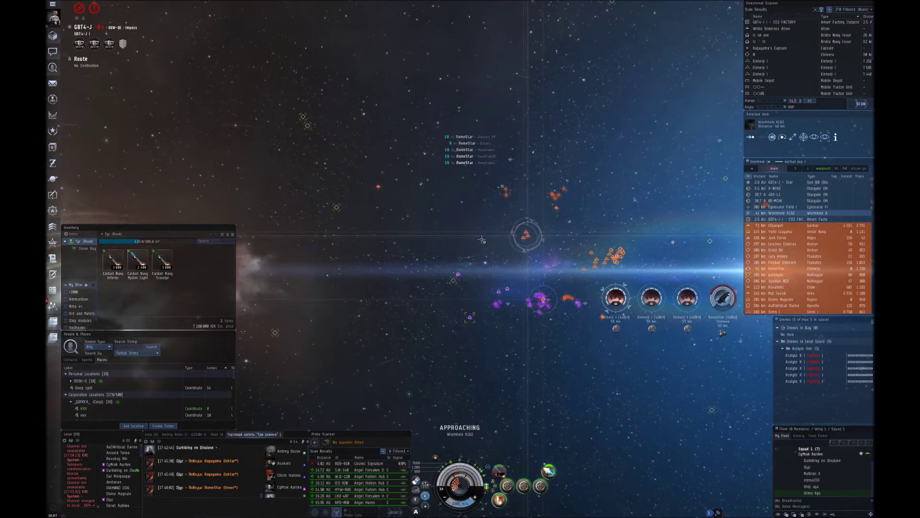
left_click_drag(482, 239, 466, 235)
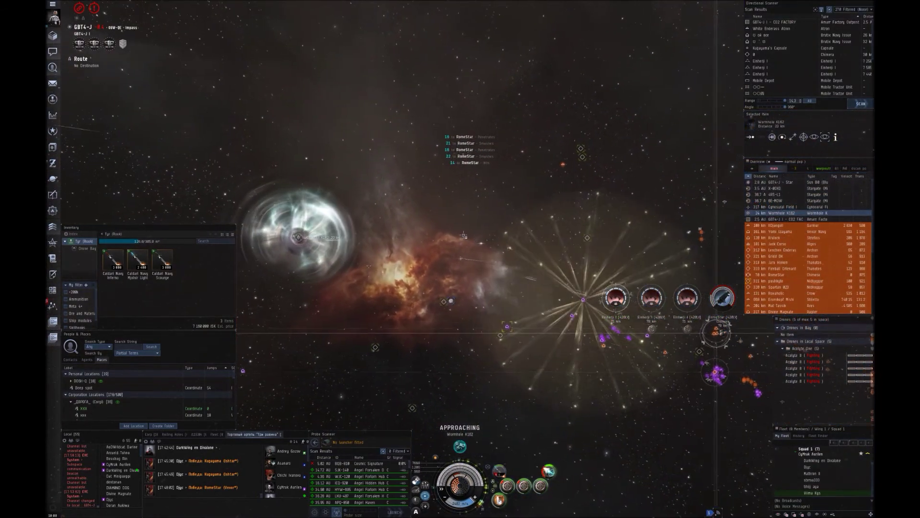
left_click_drag(466, 235, 476, 235)
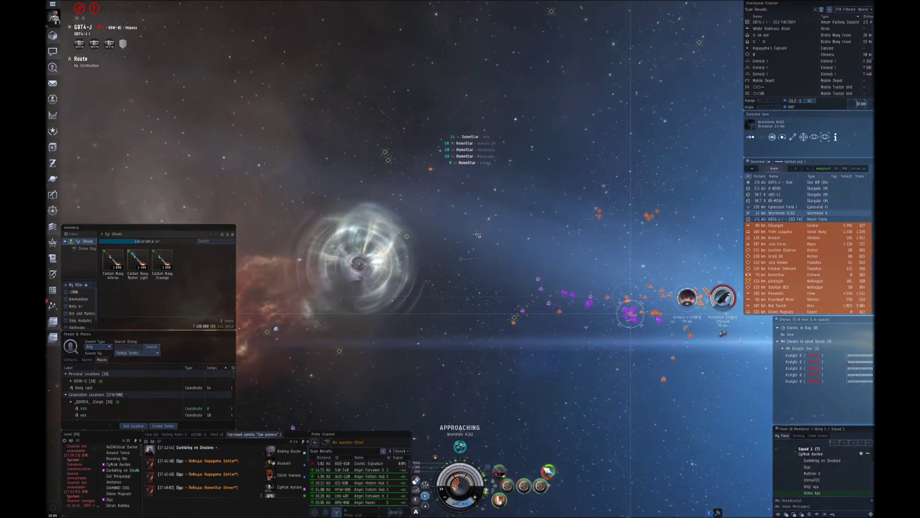